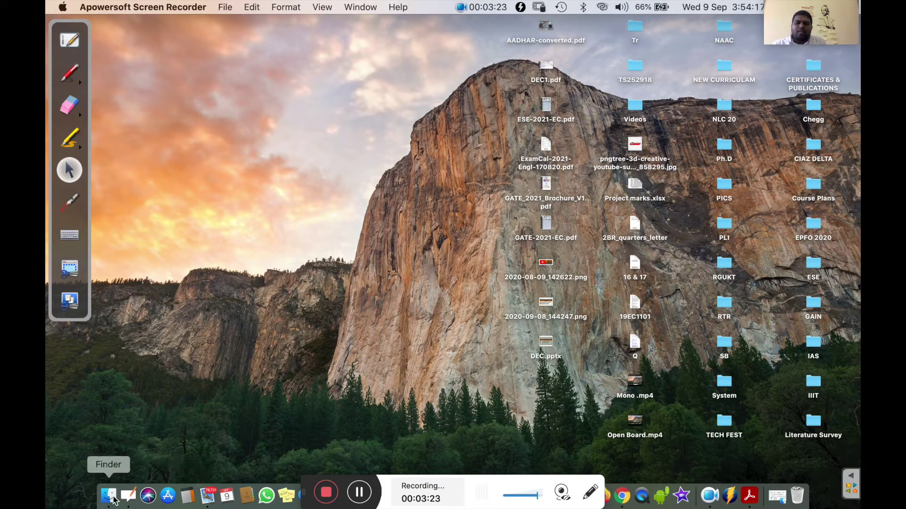
# Step: Open the Applications stack from the Dock
pyautogui.click(777, 497)
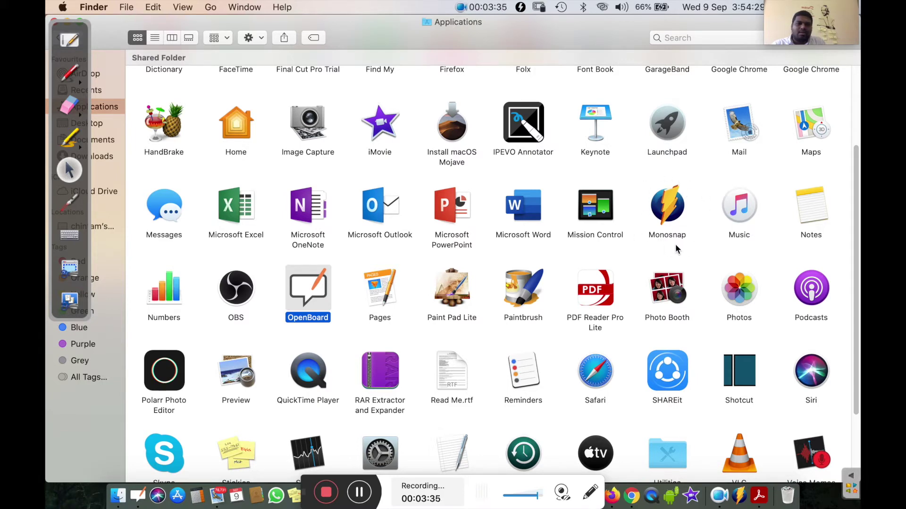
# Step: Launch Monosnap from the Applications folder and dismiss the Finder window
pyautogui.doubleClick(667, 215)
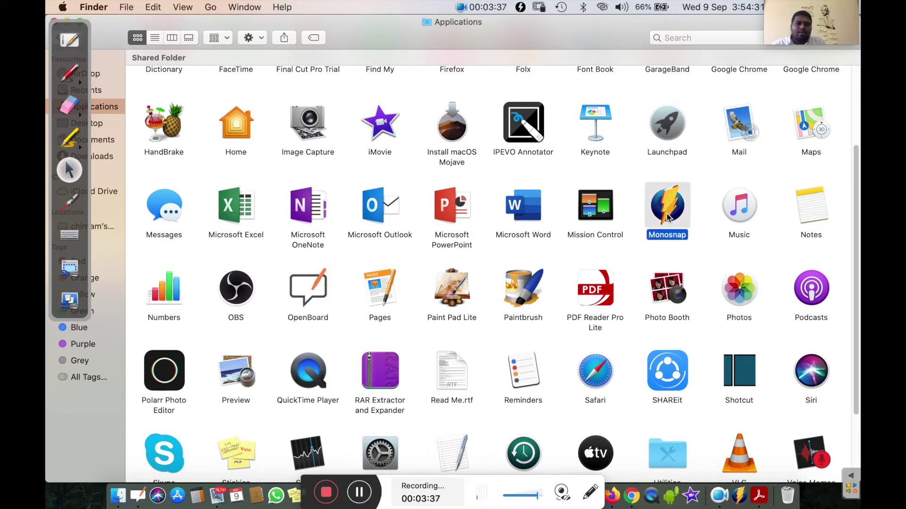
pyautogui.click(359, 492)
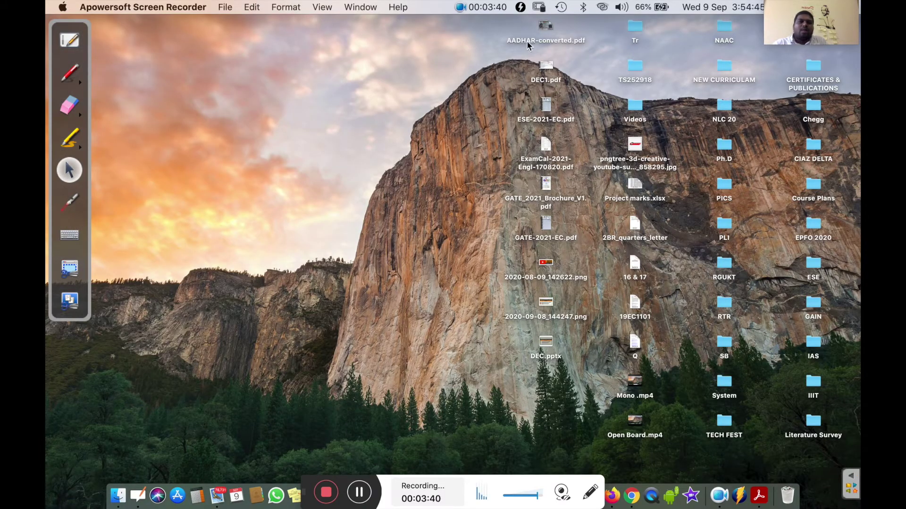
# Step: Start a Monosnap Record Video area and switch OpenBoard to its whiteboard view
pyautogui.click(521, 7)
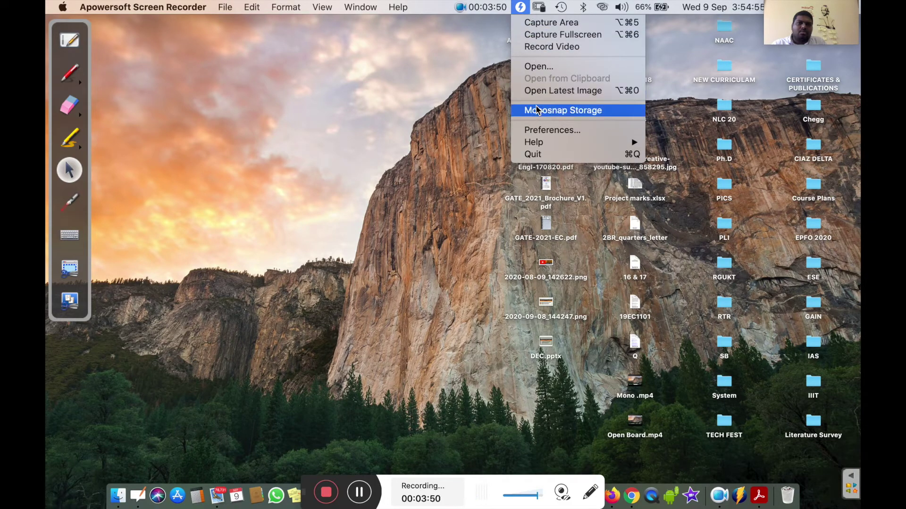
pyautogui.click(543, 46)
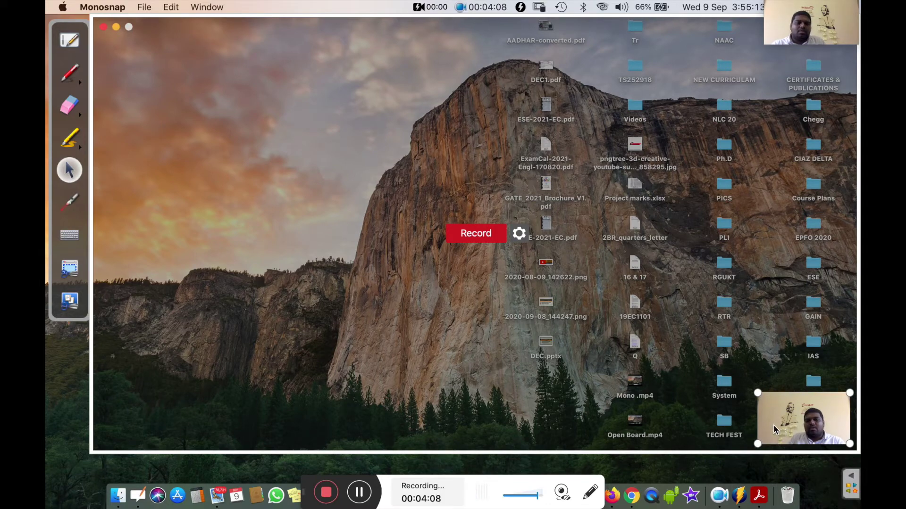
pyautogui.click(70, 41)
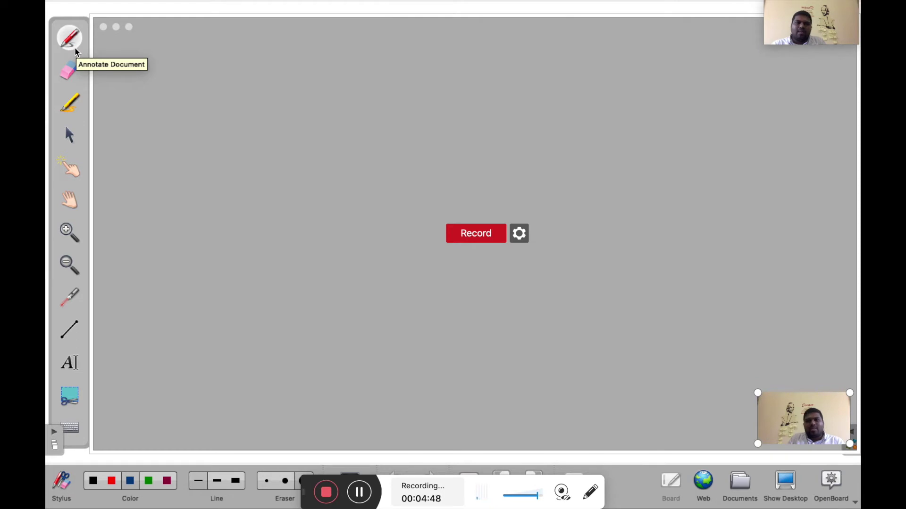
# Step: Stretch the Monosnap recording frame over the OpenBoard whiteboard and open its settings
pyautogui.click(92, 273)
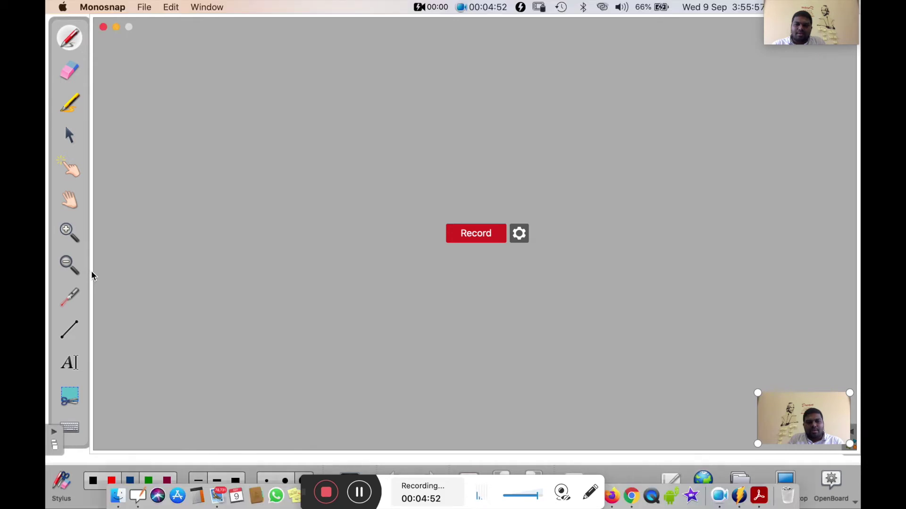
pyautogui.moveTo(90, 271); pyautogui.dragTo(352, 255)
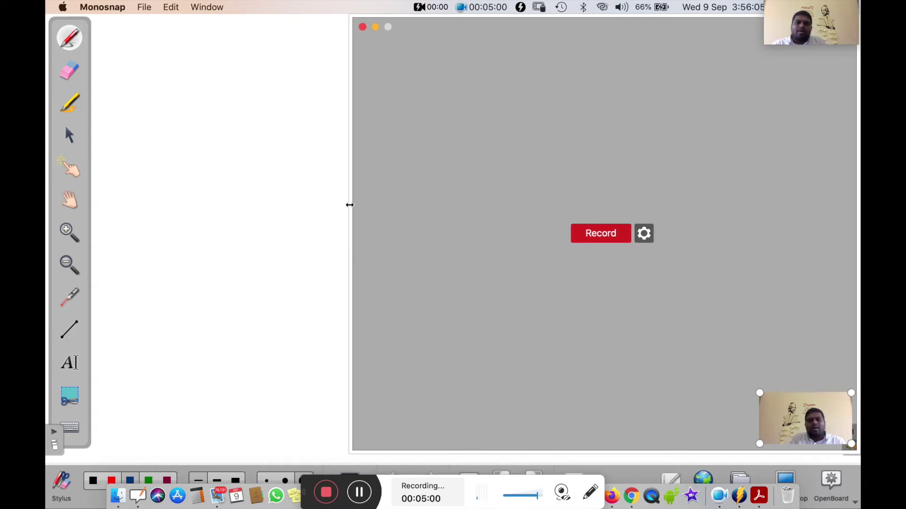
pyautogui.moveTo(350, 205); pyautogui.dragTo(102, 243)
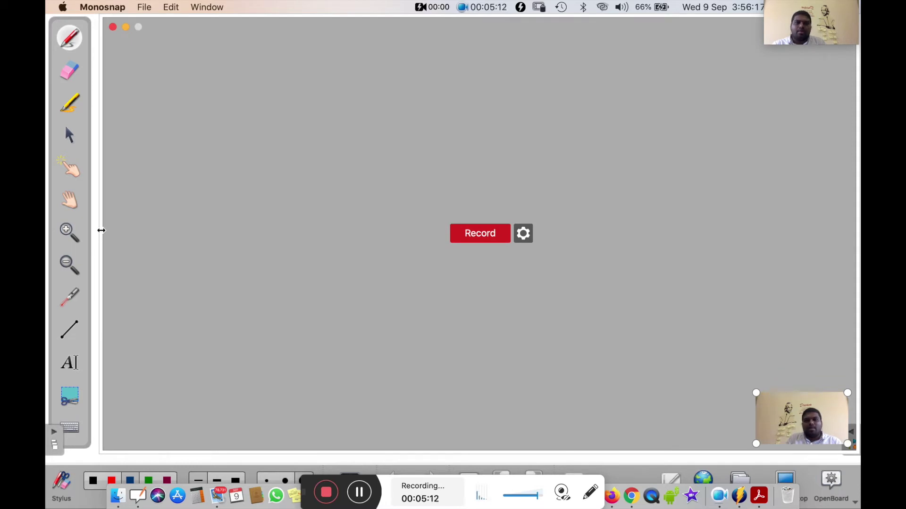
pyautogui.click(524, 238)
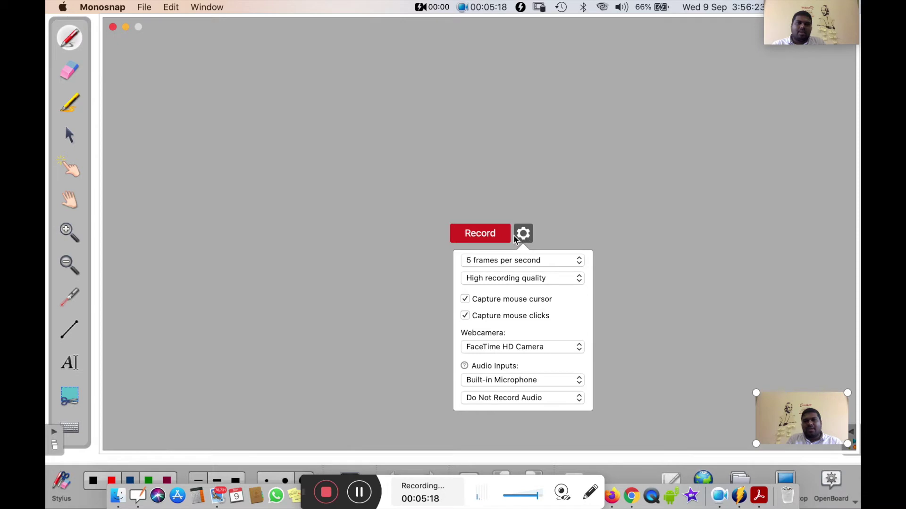
# Step: Show the frames-per-second list, ranging from 5 to 60 fps
pyautogui.click(580, 266)
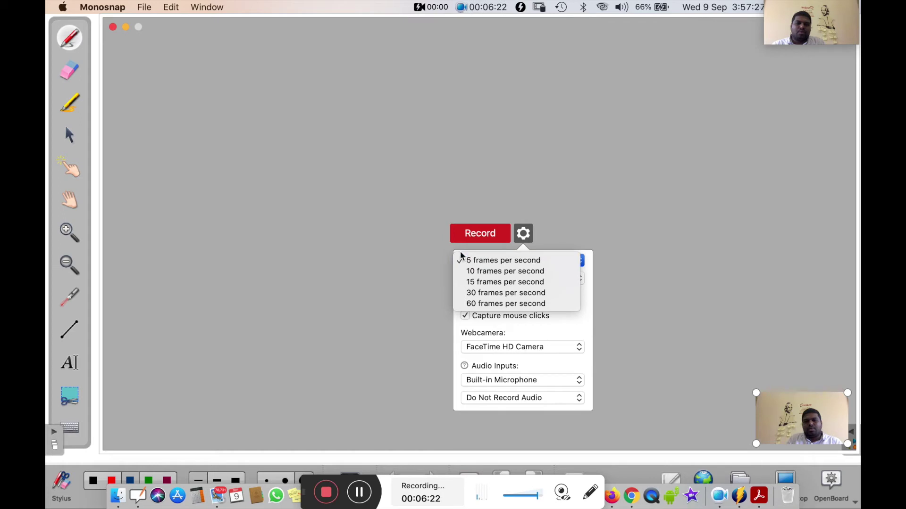
# Step: Keep 5 fps and High recording quality, then show the Webcamera choices
pyautogui.click(481, 264)
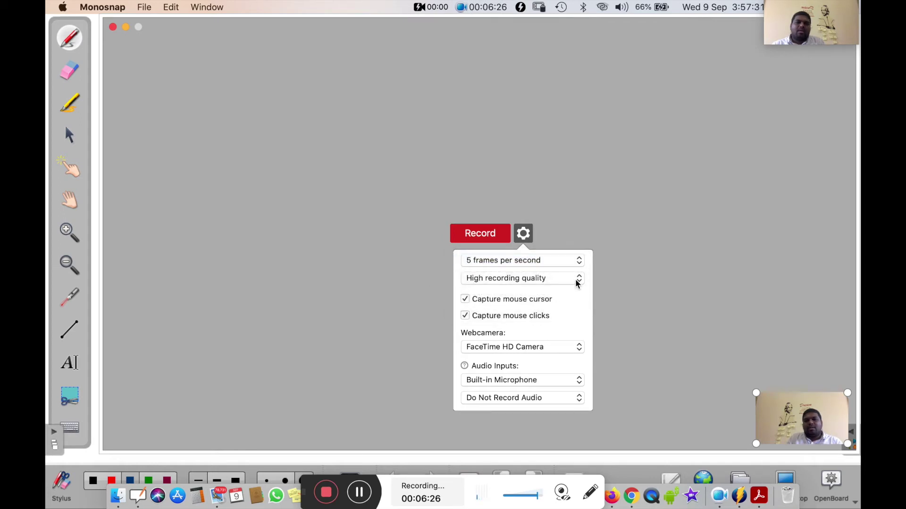
pyautogui.click(576, 279)
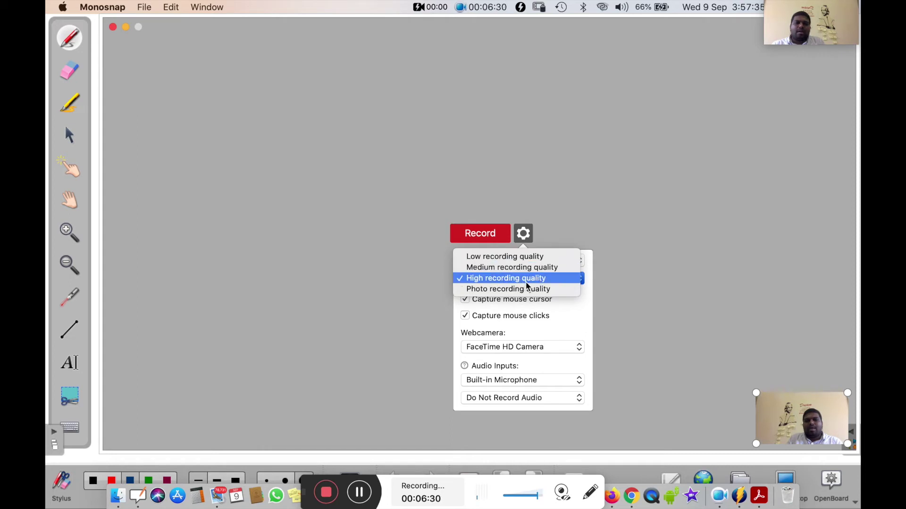
pyautogui.click(495, 279)
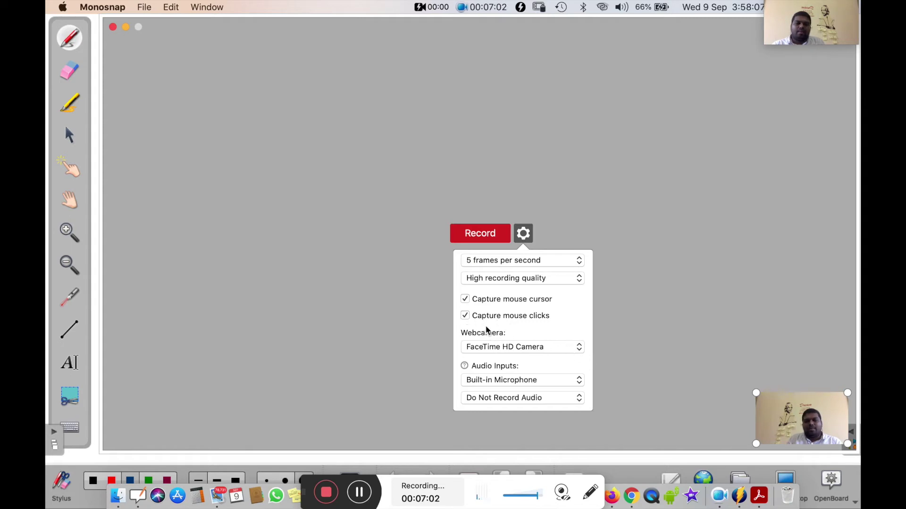
pyautogui.click(576, 349)
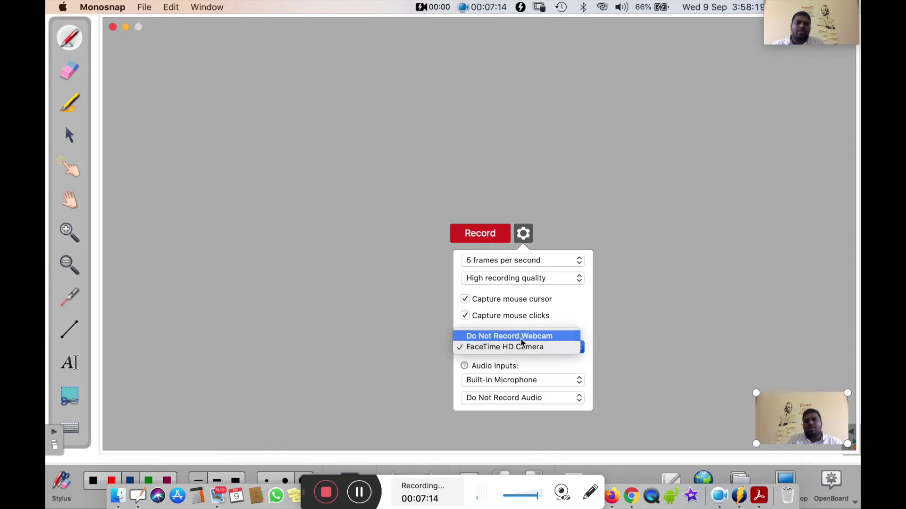
# Step: Keep FaceTime HD Camera and Built-in Microphone, close settings, and start recording
pyautogui.click(603, 346)
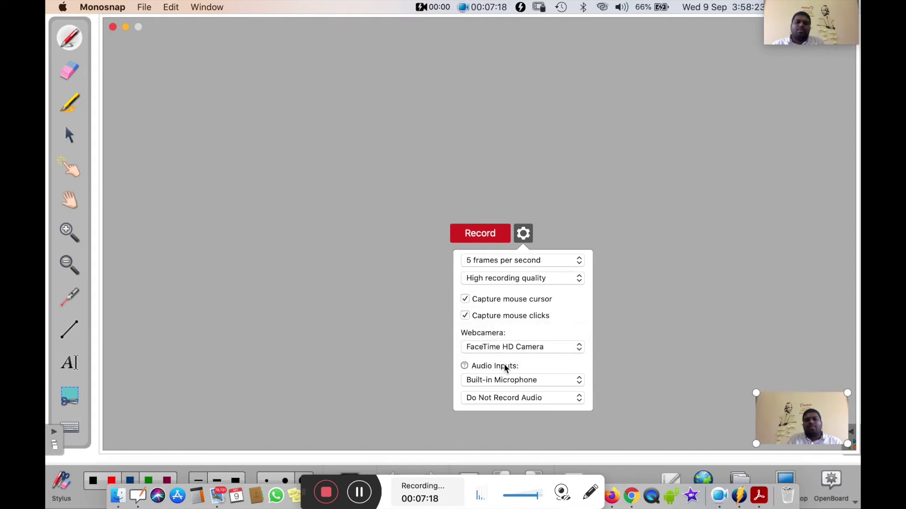
pyautogui.click(580, 383)
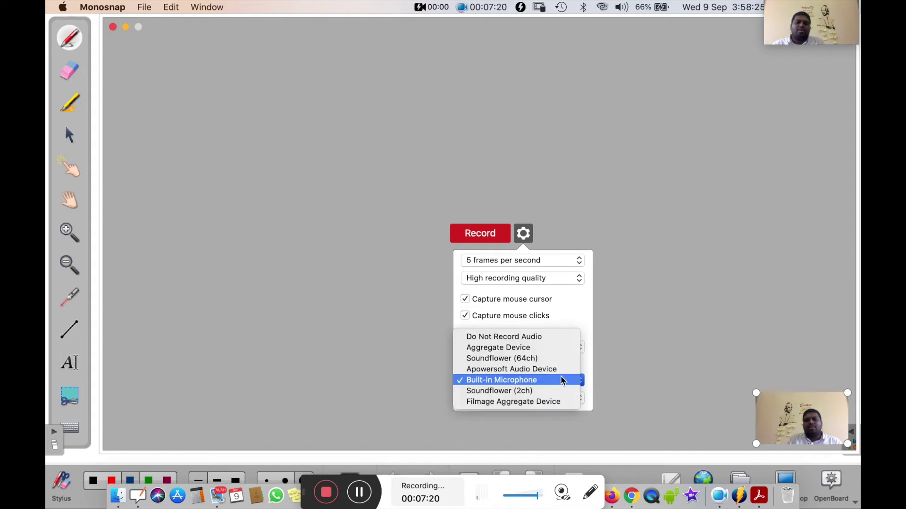
pyautogui.click(540, 380)
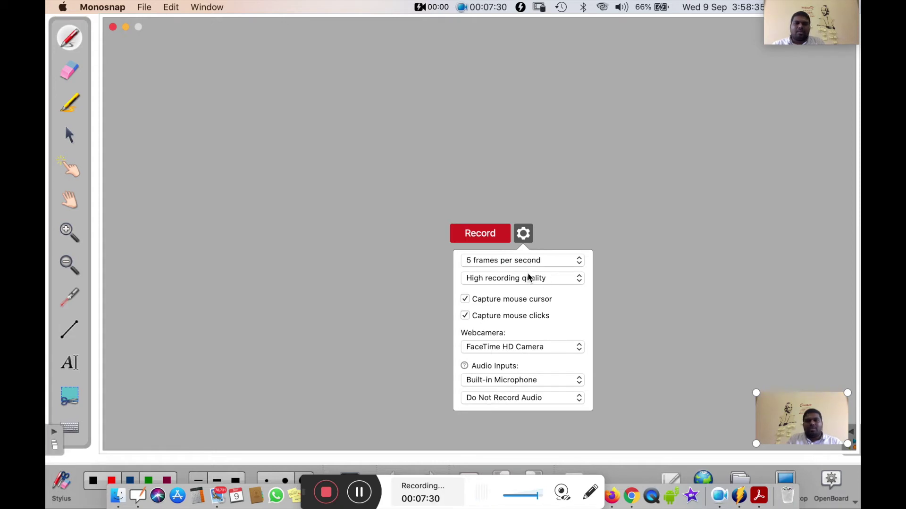
pyautogui.click(522, 236)
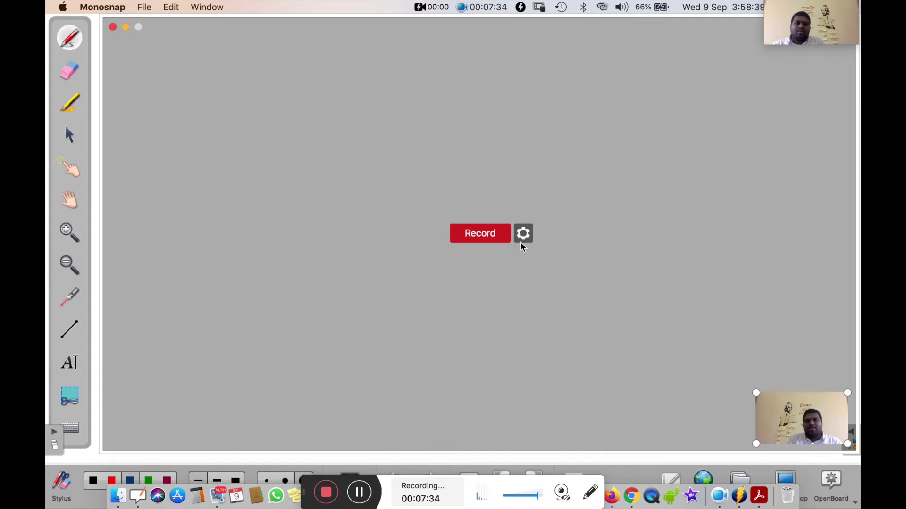
pyautogui.click(484, 236)
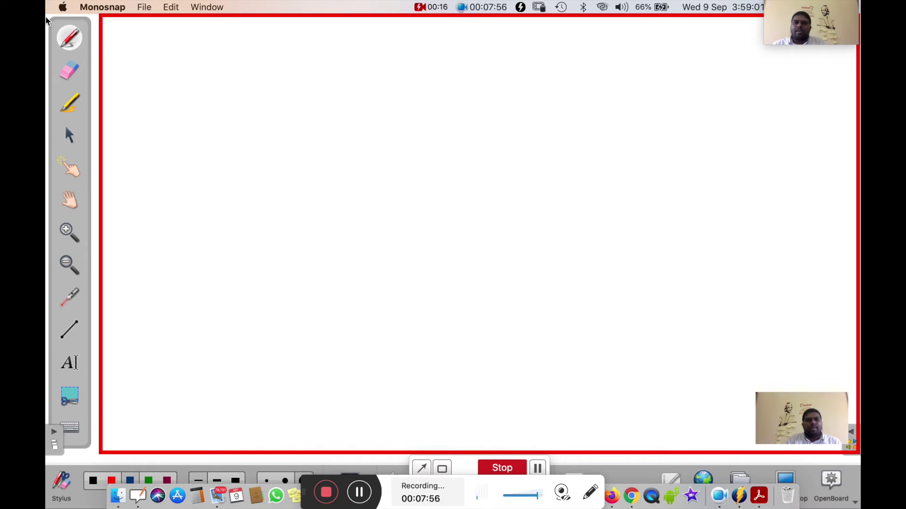
# Step: Return to OpenBoard and set the pen colour to maroon
pyautogui.click(78, 32)
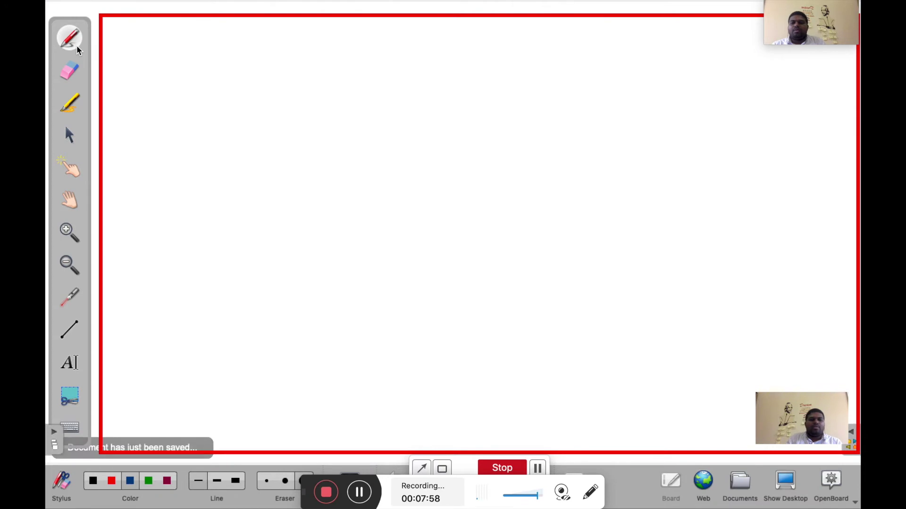
pyautogui.click(167, 481)
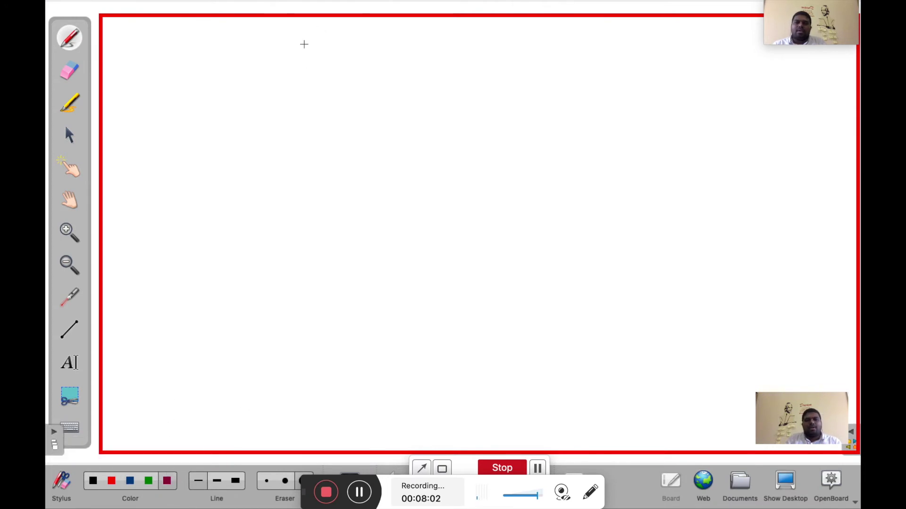
# Step: Handwrite 'RGUKT' near the top of the board and underline it twice
pyautogui.moveTo(315, 49)
pyautogui.mouseDown()
pyautogui.moveTo(315, 65)
pyautogui.moveTo(353, 50)
pyautogui.moveTo(371, 63)
pyautogui.moveTo(387, 49)
pyautogui.mouseUp()
pyautogui.moveTo(381, 50); pyautogui.dragTo(381, 63)
pyautogui.moveTo(317, 74); pyautogui.dragTo(379, 70)
pyautogui.moveTo(318, 75); pyautogui.dragTo(380, 73)
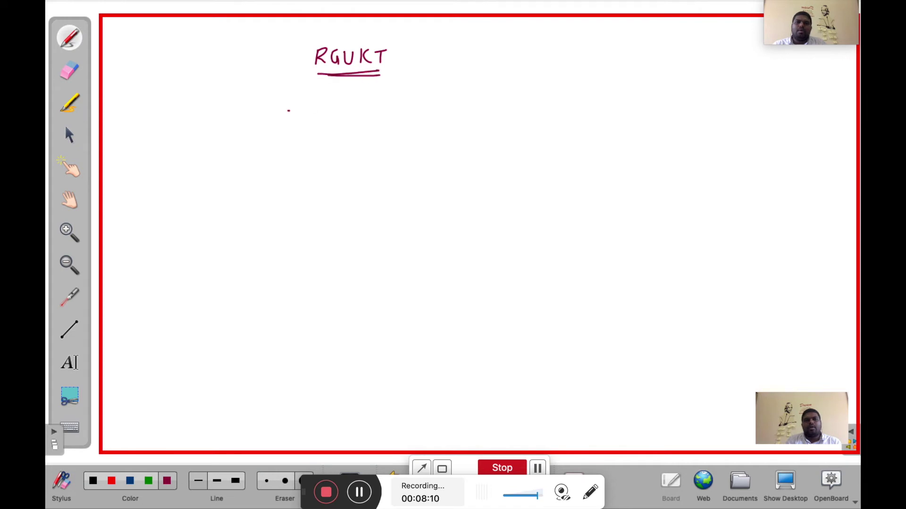
# Step: Write 'online video tutorial' below it and double-underline 'tutorial'
pyautogui.moveTo(291, 112)
pyautogui.mouseDown()
pyautogui.moveTo(310, 122)
pyautogui.moveTo(325, 111)
pyautogui.moveTo(336, 120)
pyautogui.mouseUp()
pyautogui.moveTo(336, 116); pyautogui.dragTo(342, 113)
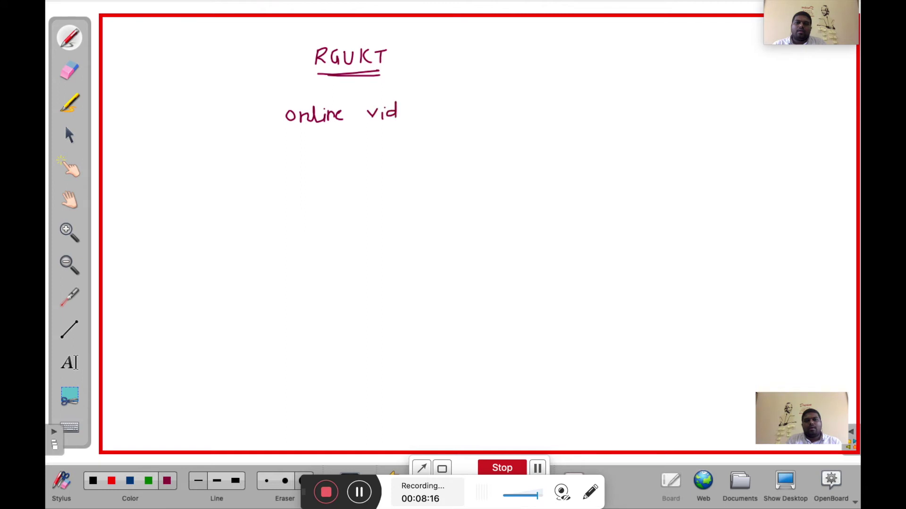
pyautogui.moveTo(405, 112); pyautogui.dragTo(406, 121)
pyautogui.moveTo(414, 112); pyautogui.dragTo(518, 116)
pyautogui.moveTo(518, 113); pyautogui.dragTo(523, 98)
pyautogui.moveTo(492, 133); pyautogui.dragTo(533, 133)
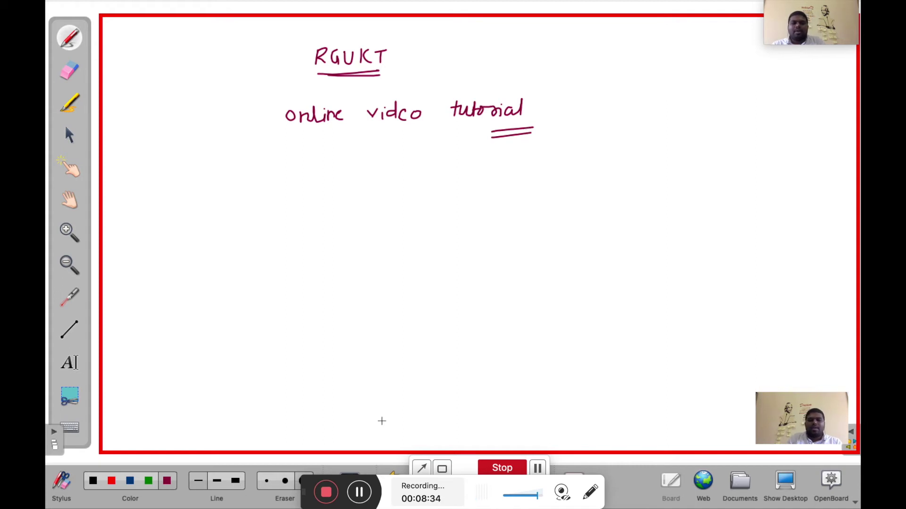
pyautogui.moveTo(453, 479)
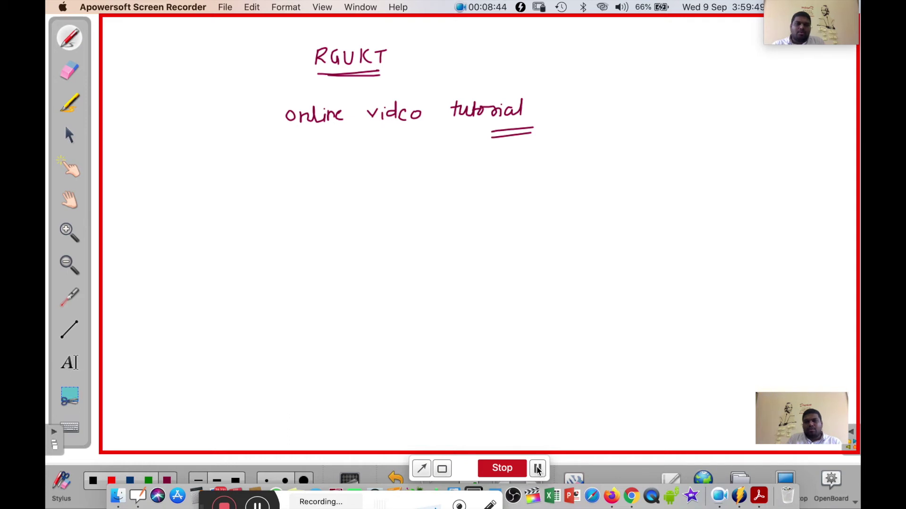
pyautogui.click(537, 470)
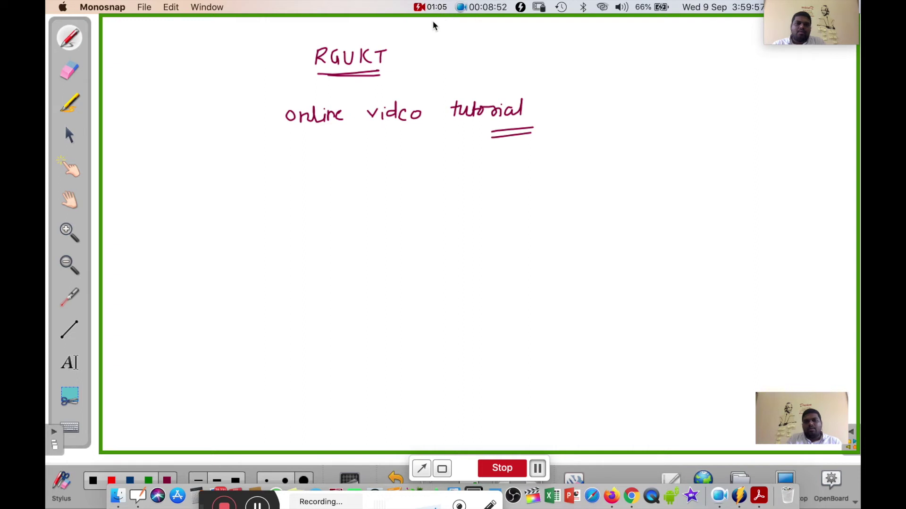
pyautogui.click(539, 468)
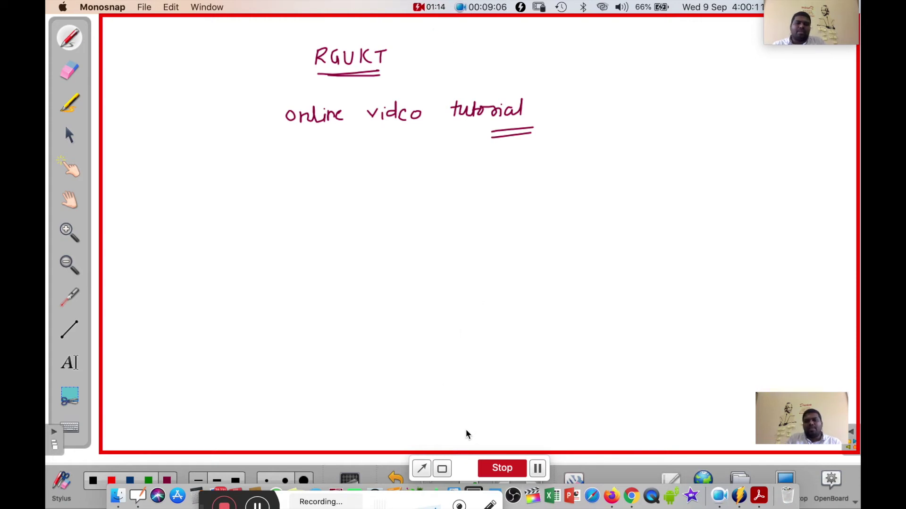
# Step: Stop recording, try uploading, and close the account login window to preview the screencast
pyautogui.click(502, 468)
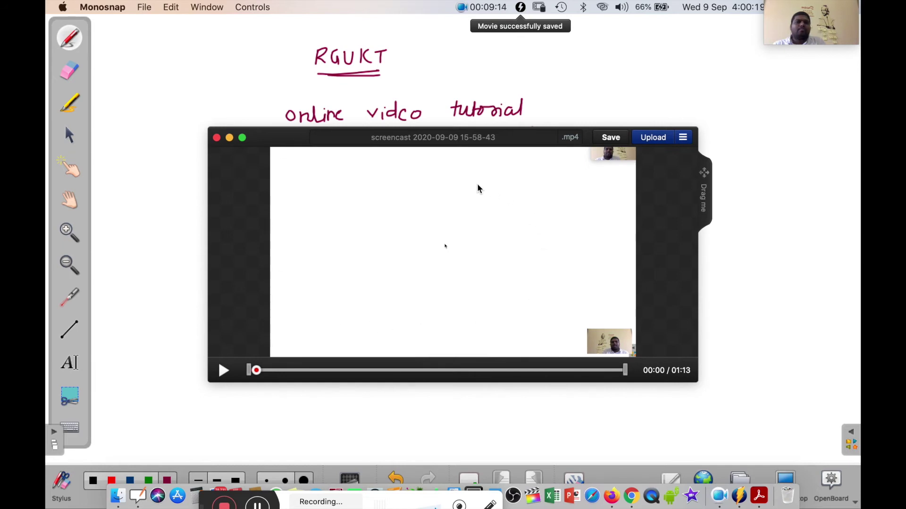
pyautogui.click(657, 141)
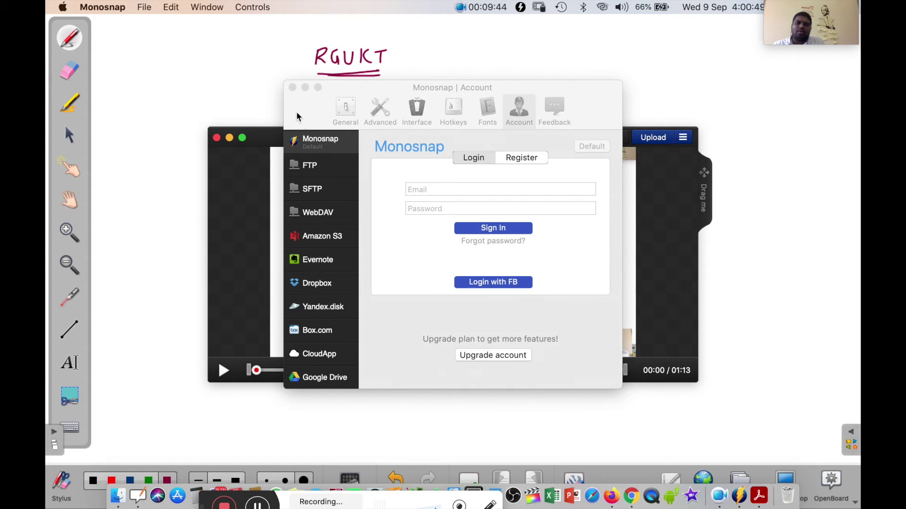
pyautogui.click(292, 89)
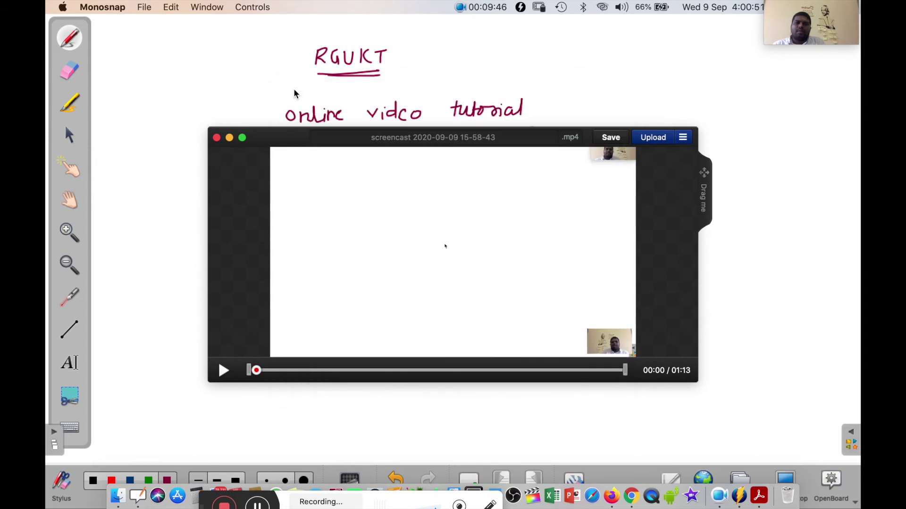
# Step: Start saving the screencast and rename the file to 'tutorial'
pyautogui.click(611, 137)
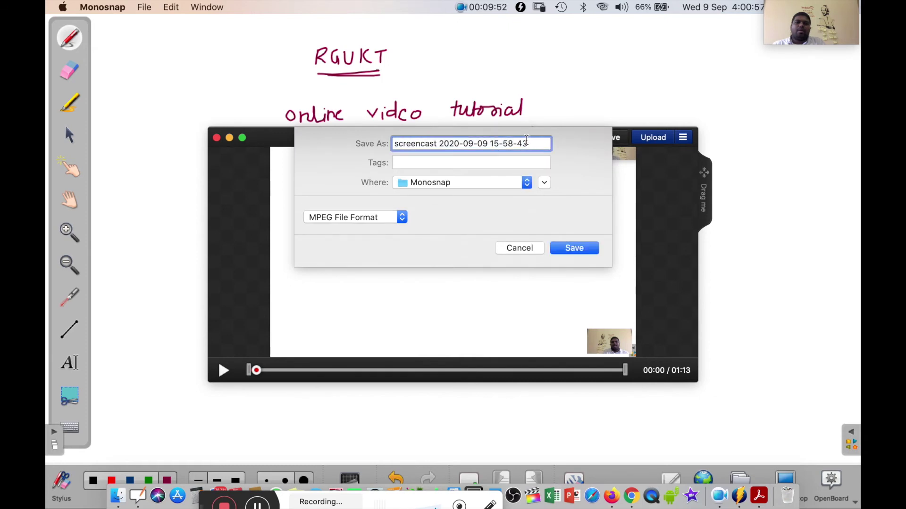
pyautogui.press('BackSpace')
pyautogui.press('BackSpace')
pyautogui.press('BackSpace')
pyautogui.press('BackSpace')
pyautogui.press('BackSpace')
pyautogui.press('BackSpace')
pyautogui.press('BackSpace')
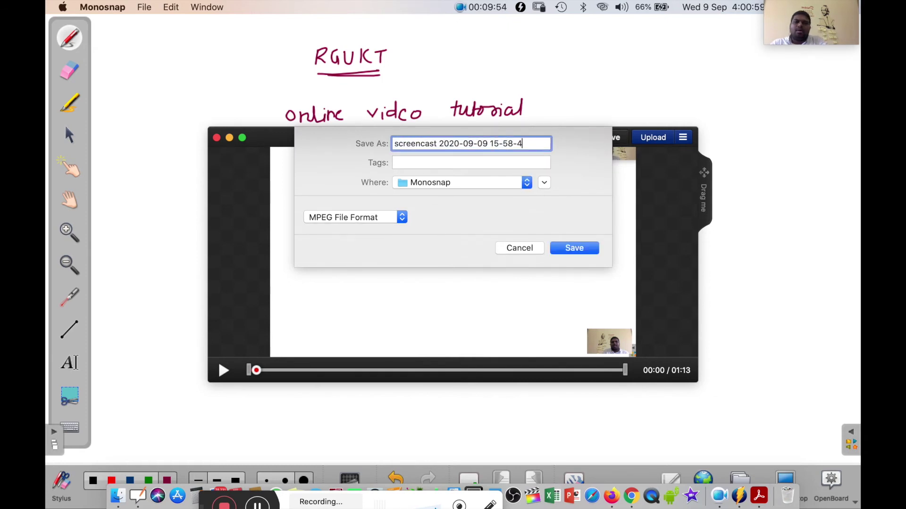
pyautogui.press('BackSpace')
pyautogui.press('BackSpace')
pyautogui.press('BackSpace')
pyautogui.press('BackSpace')
pyautogui.press('BackSpace')
pyautogui.press('BackSpace')
pyautogui.press('BackSpace')
pyautogui.press('BackSpace')
pyautogui.press('BackSpace')
pyautogui.press('BackSpace')
pyautogui.press('BackSpace')
pyautogui.press('BackSpace')
pyautogui.press('BackSpace')
pyautogui.press('BackSpace')
pyautogui.press('BackSpace')
pyautogui.press('BackSpace')
pyautogui.press('BackSpace')
pyautogui.press('BackSpace')
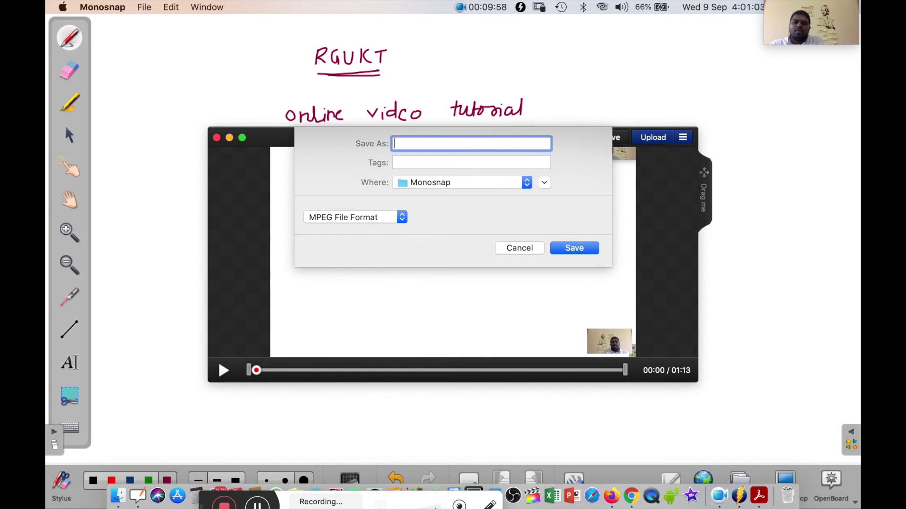
pyautogui.write('tuto')
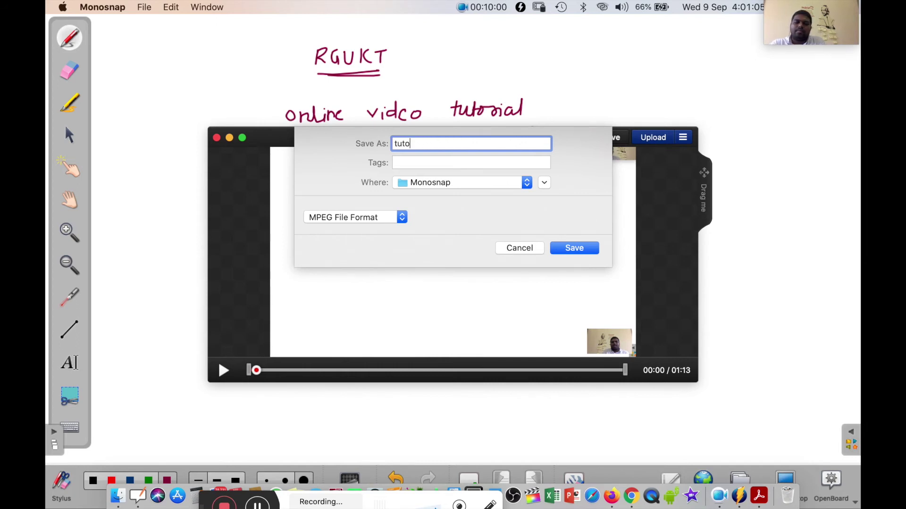
pyautogui.write('rial')
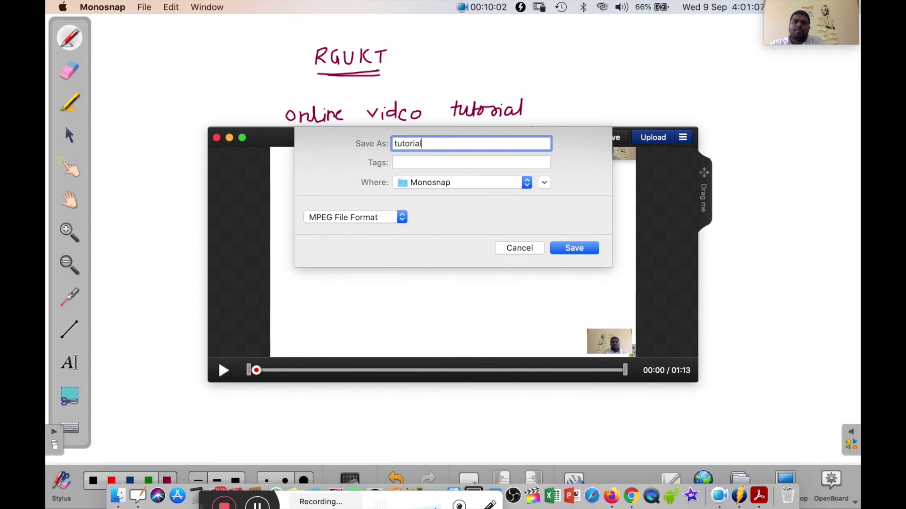
# Step: Save 'tutorial' to the Desktop in MPEG File Format
pyautogui.click(529, 184)
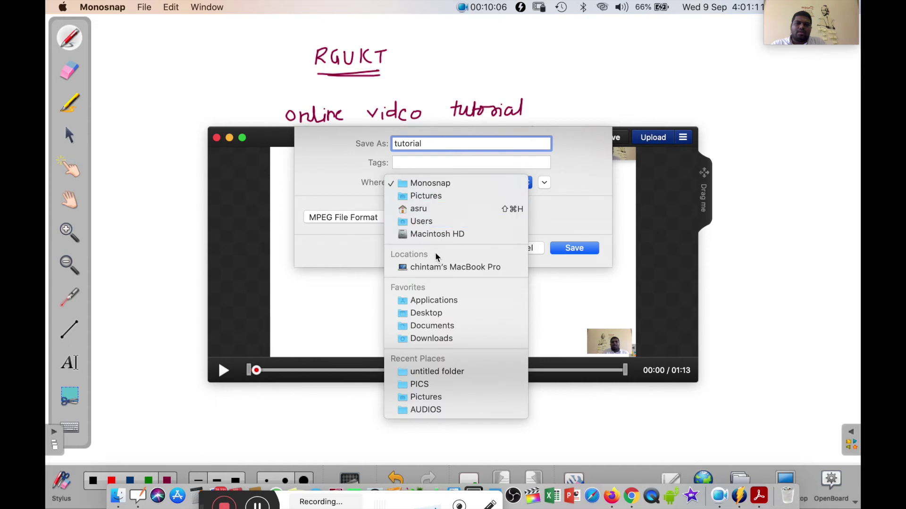
pyautogui.click(424, 313)
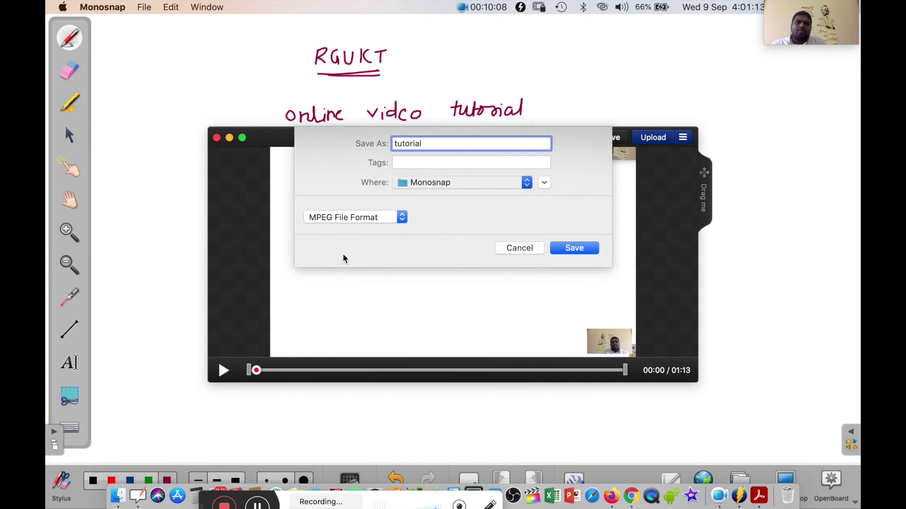
pyautogui.click(402, 217)
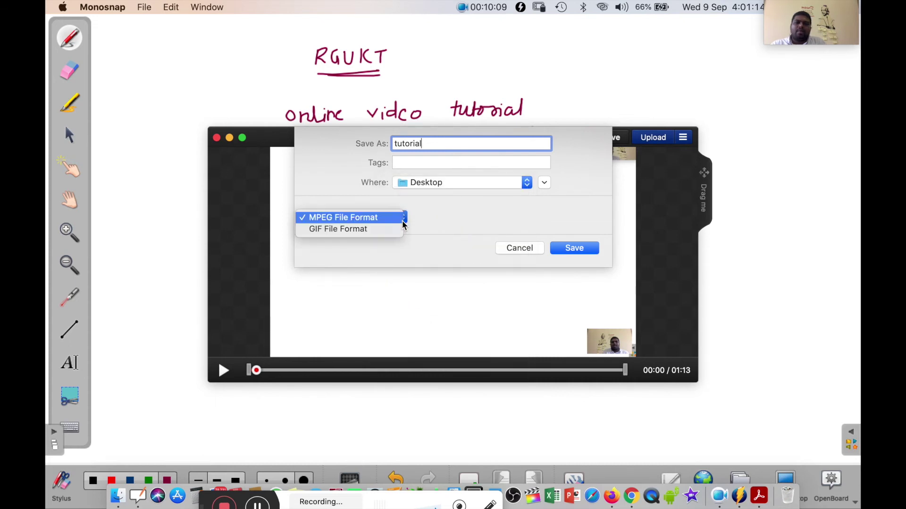
pyautogui.click(370, 218)
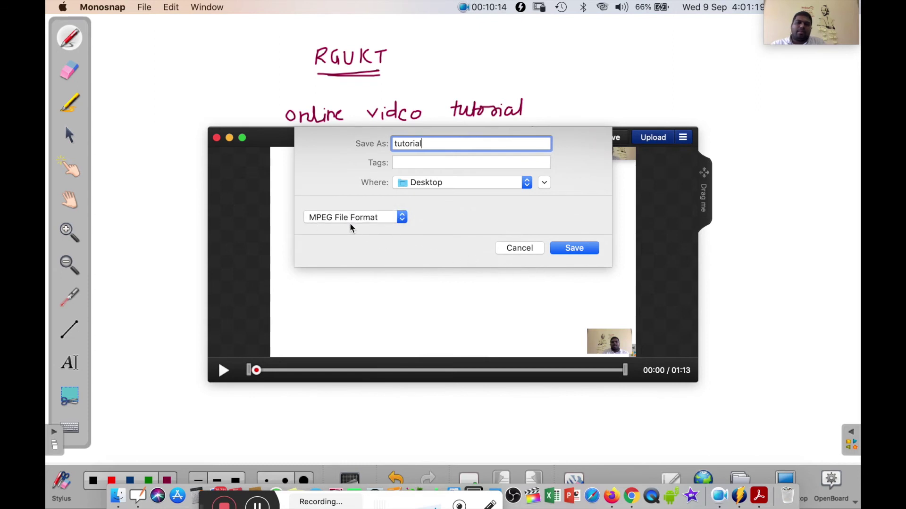
pyautogui.click(569, 248)
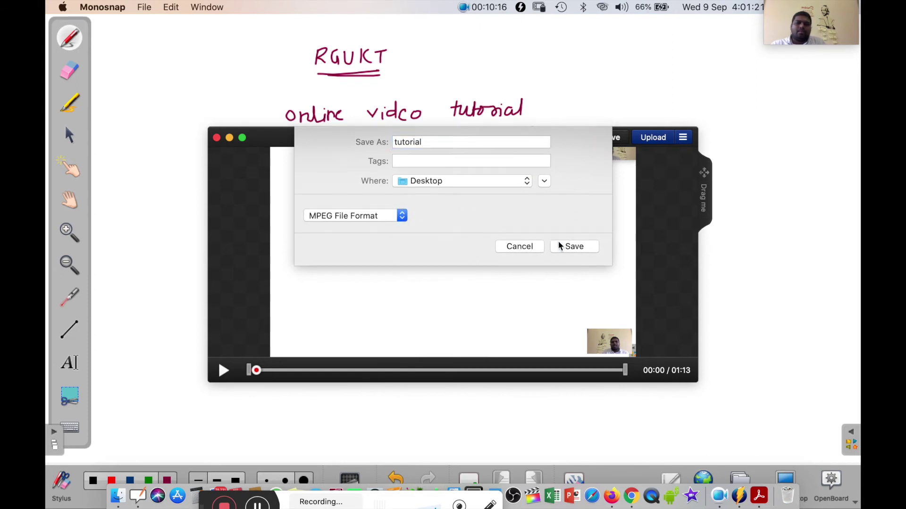
# Step: Close the Monosnap player and switch OpenBoard to desktop mode to reveal the macOS Desktop
pyautogui.click(216, 137)
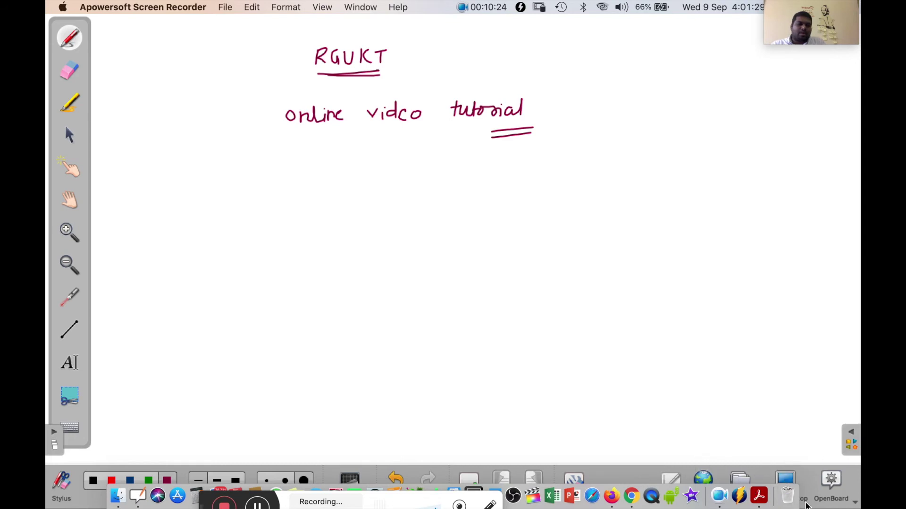
pyautogui.click(786, 483)
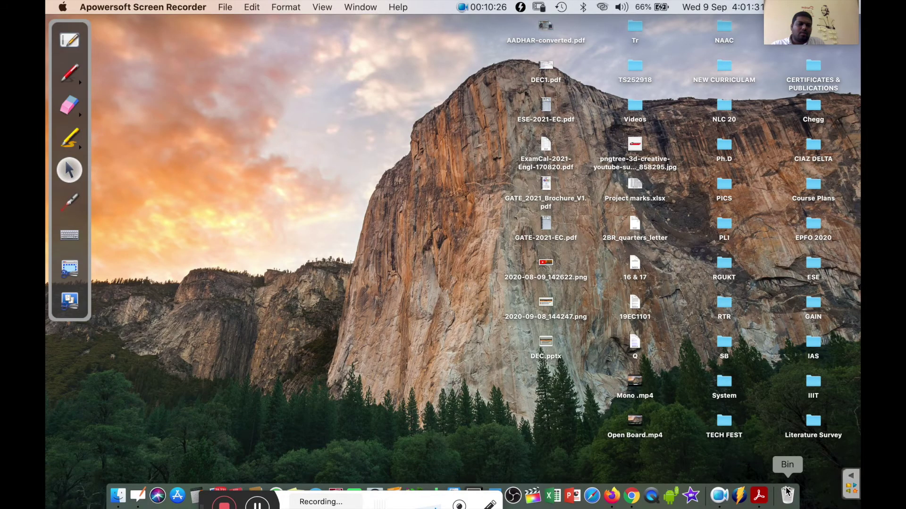